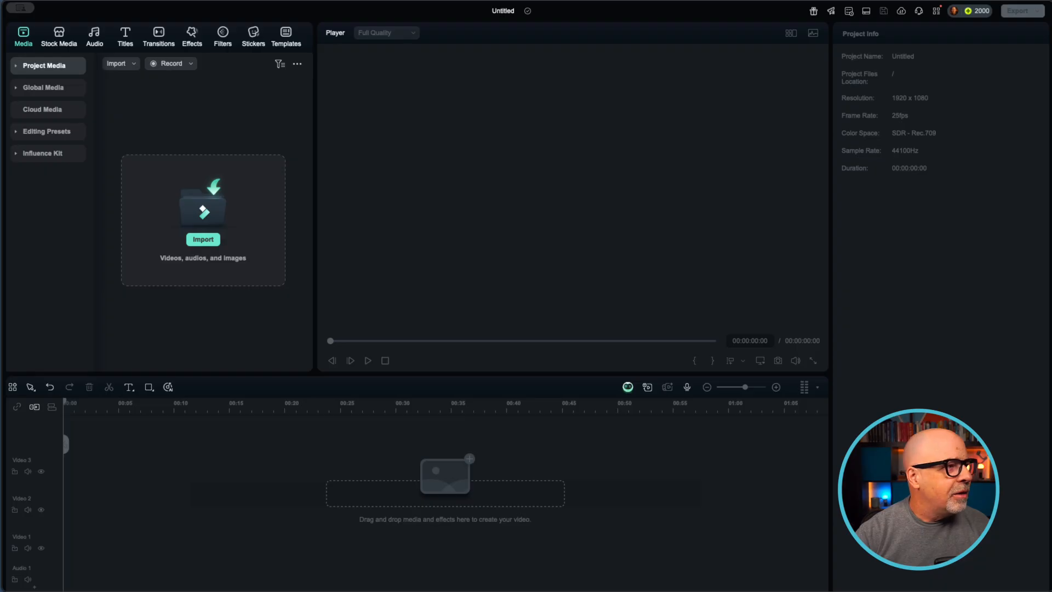
Browse the stock media library's categories, from Trending through Subscribe to No Signal Noise
{"action": "left_click", "coordinate": [59, 36]}
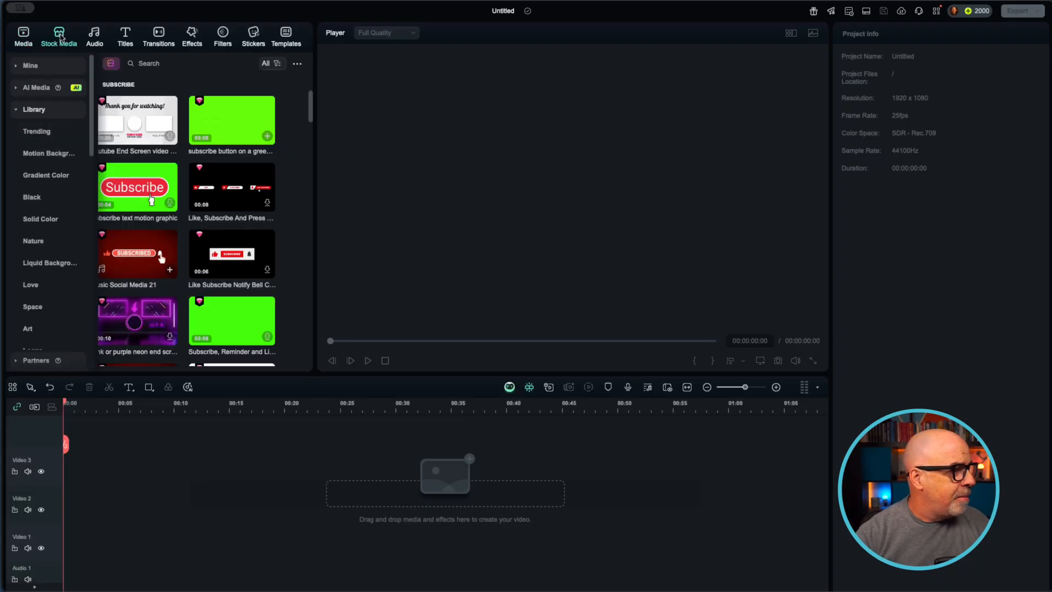
{"action": "left_click", "coordinate": [16, 112]}
{"action": "left_click", "coordinate": [16, 112]}
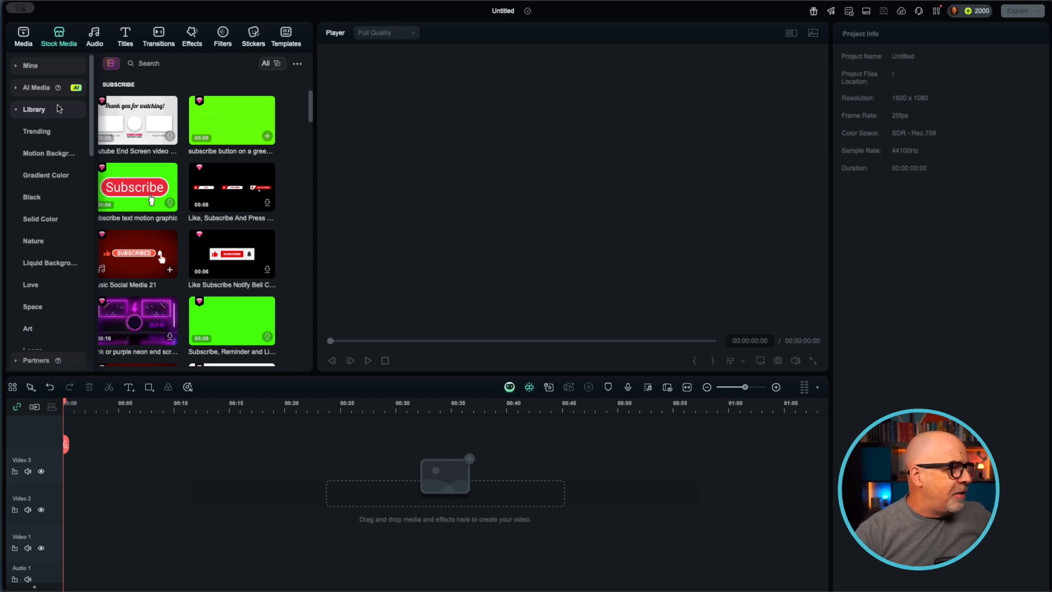
{"action": "scroll", "coordinate": [46, 177], "scroll_direction": "down", "scroll_amount": 5}
{"action": "scroll", "coordinate": [46, 177], "scroll_direction": "up", "scroll_amount": 5}
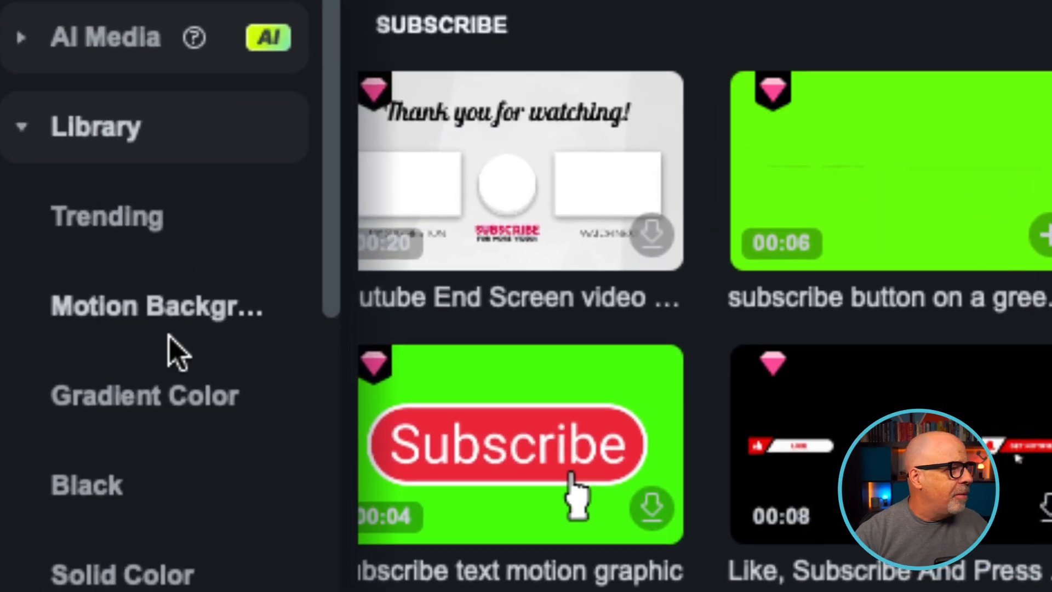
{"action": "scroll", "coordinate": [225, 380], "scroll_direction": "down", "scroll_amount": 5}
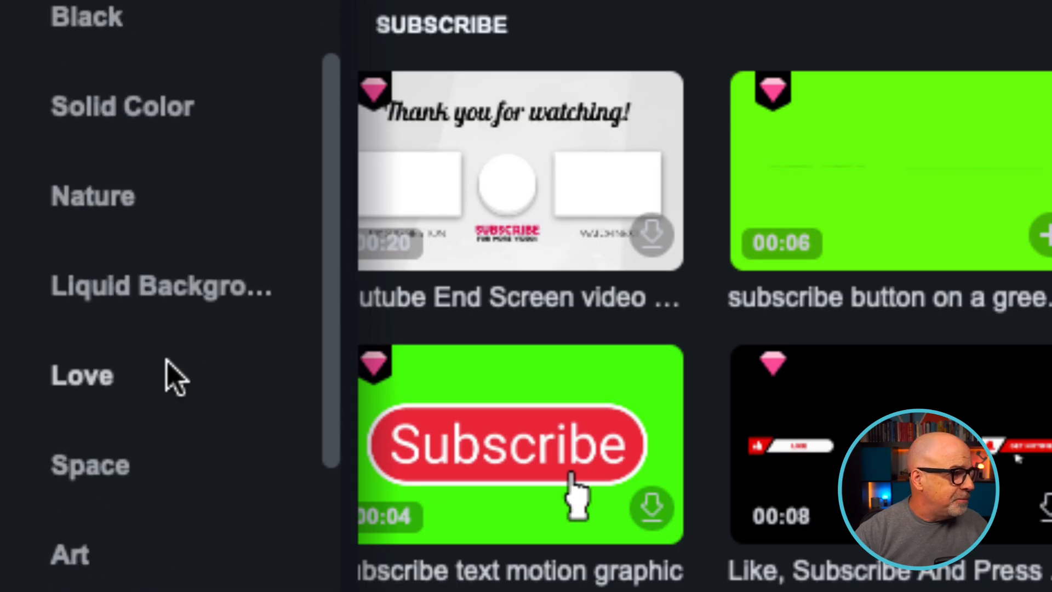
{"action": "scroll", "coordinate": [207, 391], "scroll_direction": "down", "scroll_amount": 10}
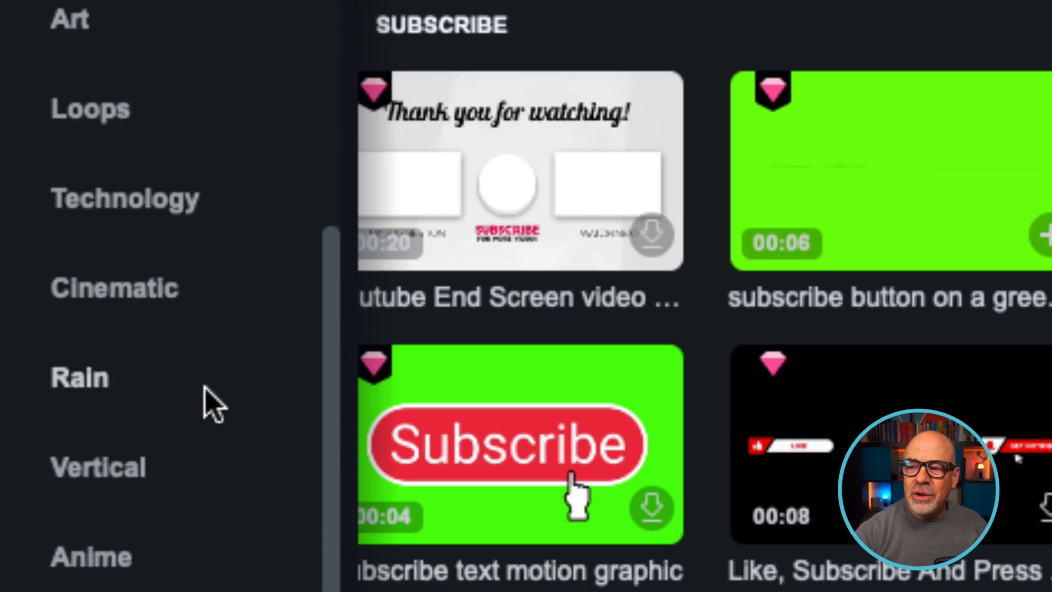
{"action": "scroll", "coordinate": [211, 403], "scroll_direction": "down", "scroll_amount": 10}
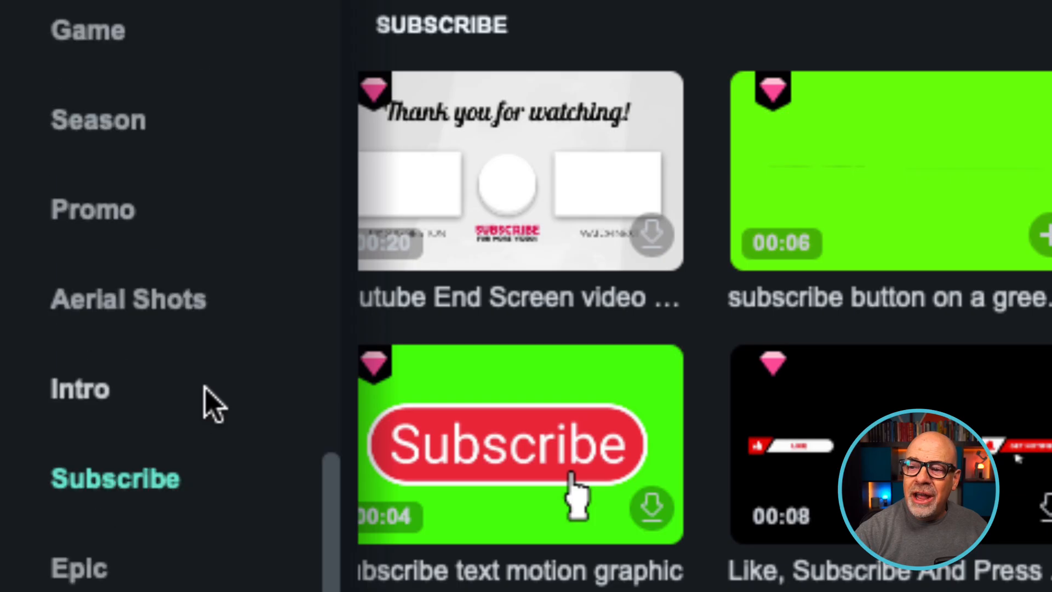
{"action": "scroll", "coordinate": [213, 406], "scroll_direction": "down", "scroll_amount": 6}
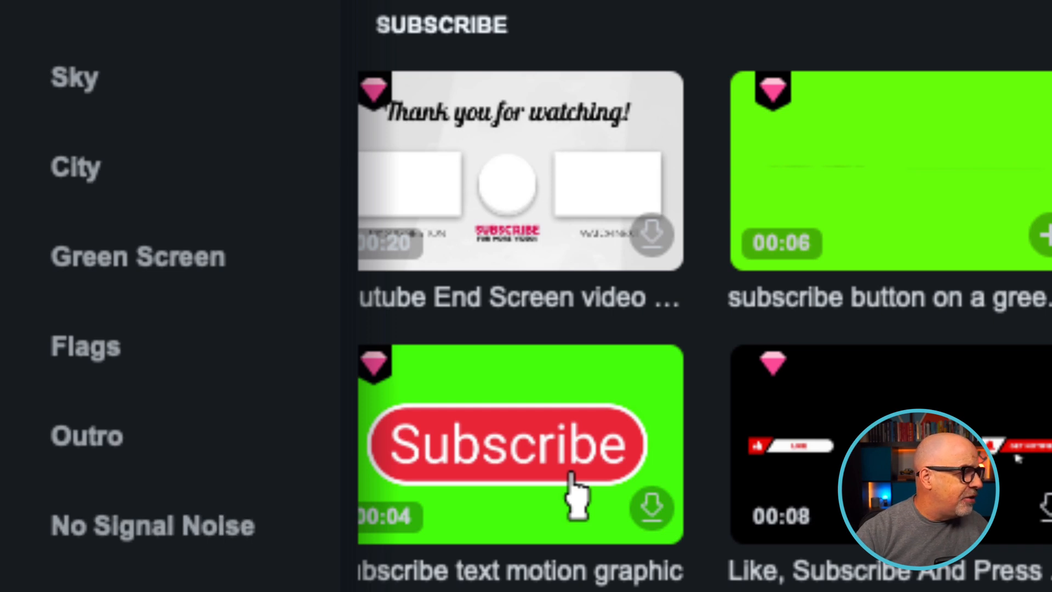
{"action": "scroll", "coordinate": [140, 384], "scroll_direction": "up", "scroll_amount": 15}
{"action": "scroll", "coordinate": [148, 395], "scroll_direction": "down", "scroll_amount": 5}
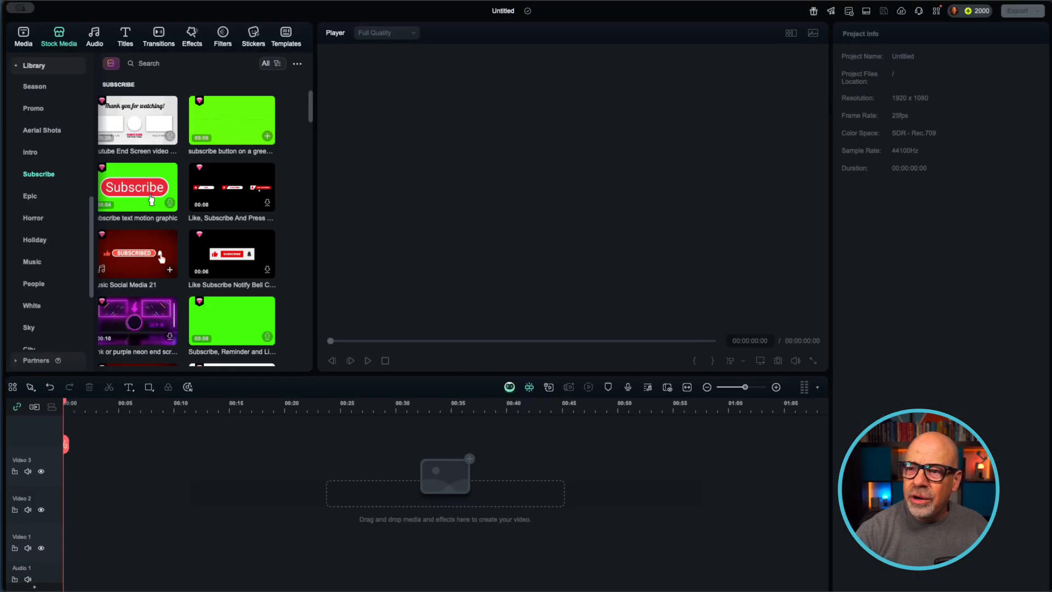
{"action": "scroll", "coordinate": [48, 124], "scroll_direction": "up", "scroll_amount": 10}
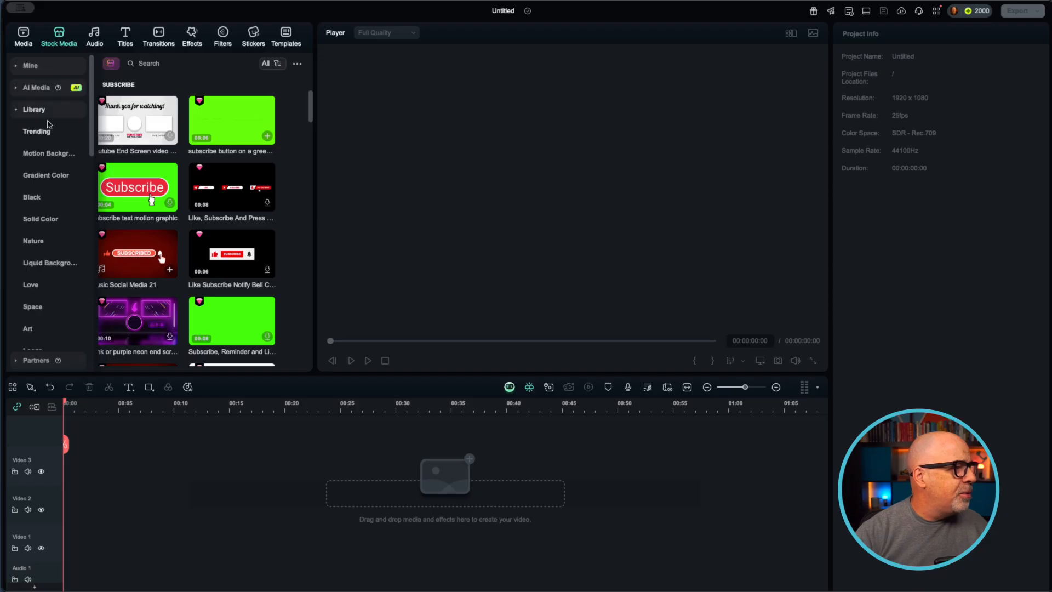
Add the favorited aerial whitewater rafting clip to Video 1, keeping the project settings at 1920x1080 25fps
{"action": "left_click", "coordinate": [16, 68]}
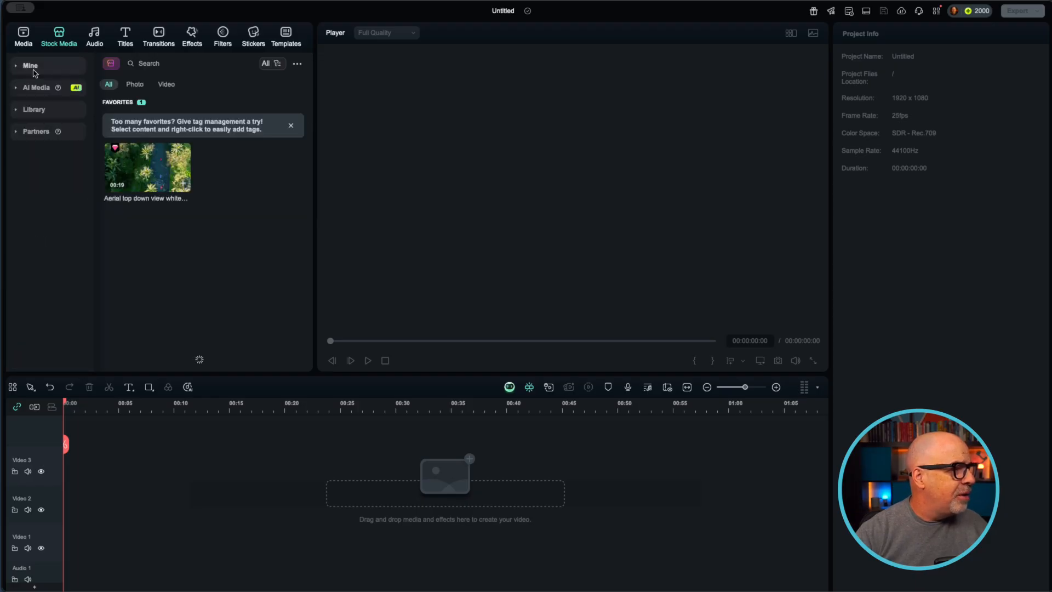
{"action": "left_click", "coordinate": [29, 70]}
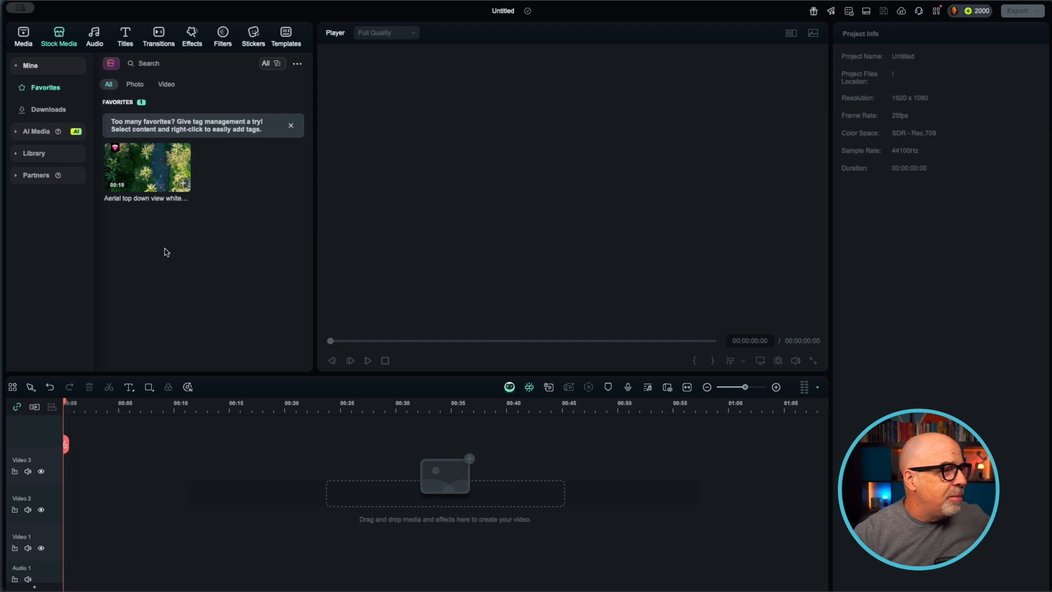
{"action": "left_click_drag", "start_coordinate": [148, 178], "coordinate": [77, 542]}
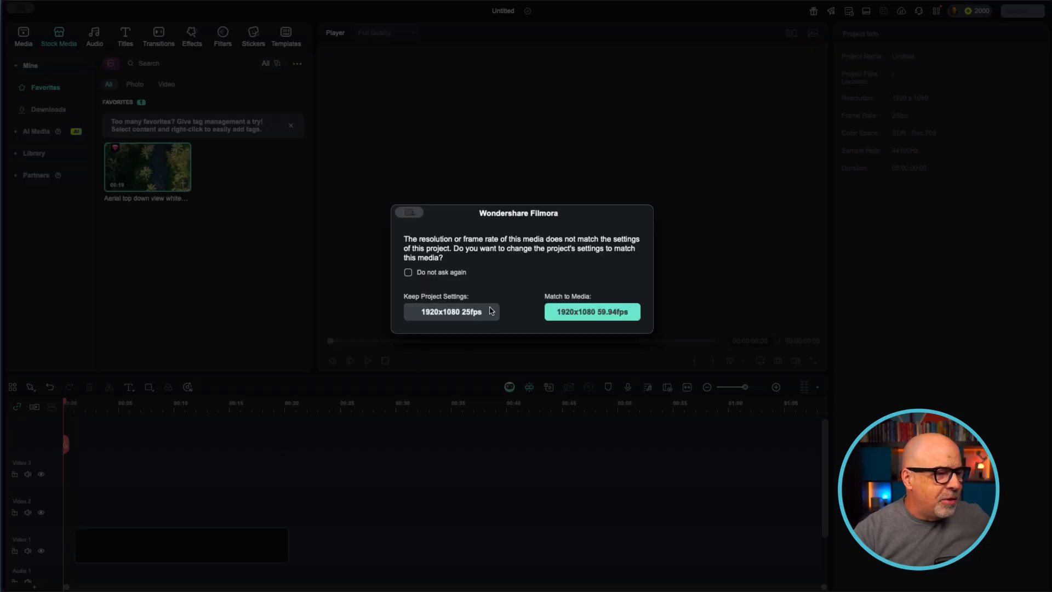
{"action": "left_click", "coordinate": [467, 313]}
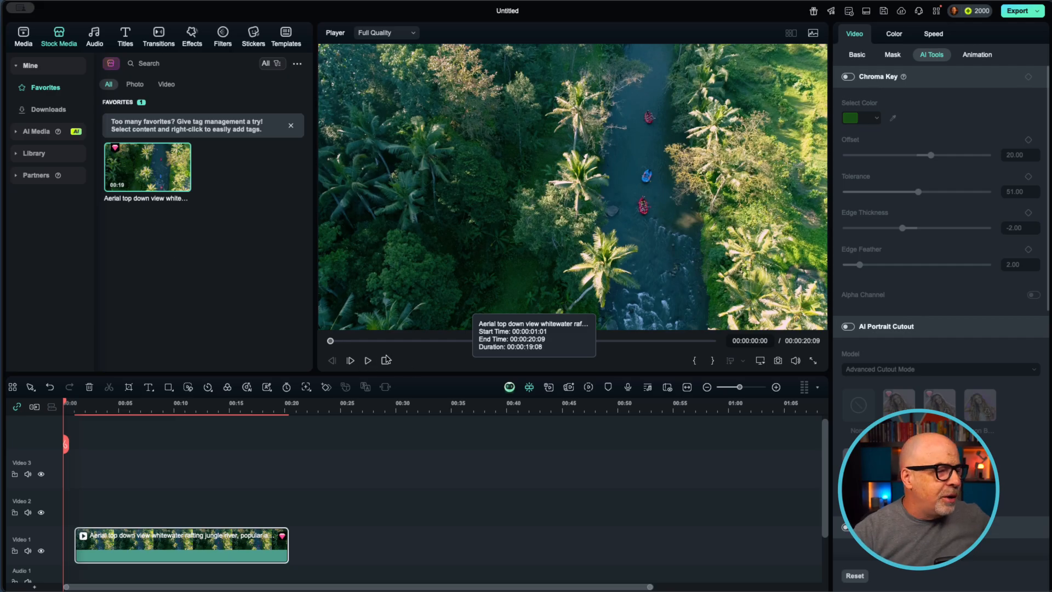
Preview the rafting clip, move it to the very start of Video 1, and return the playhead to 00:00:00:00
{"action": "left_click", "coordinate": [369, 361]}
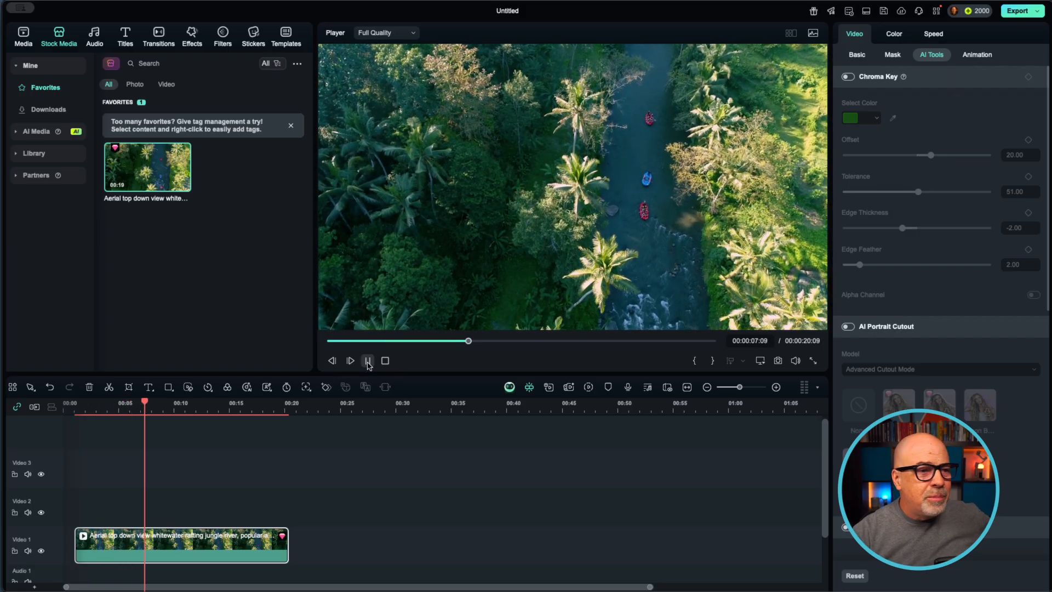
{"action": "key", "text": "space"}
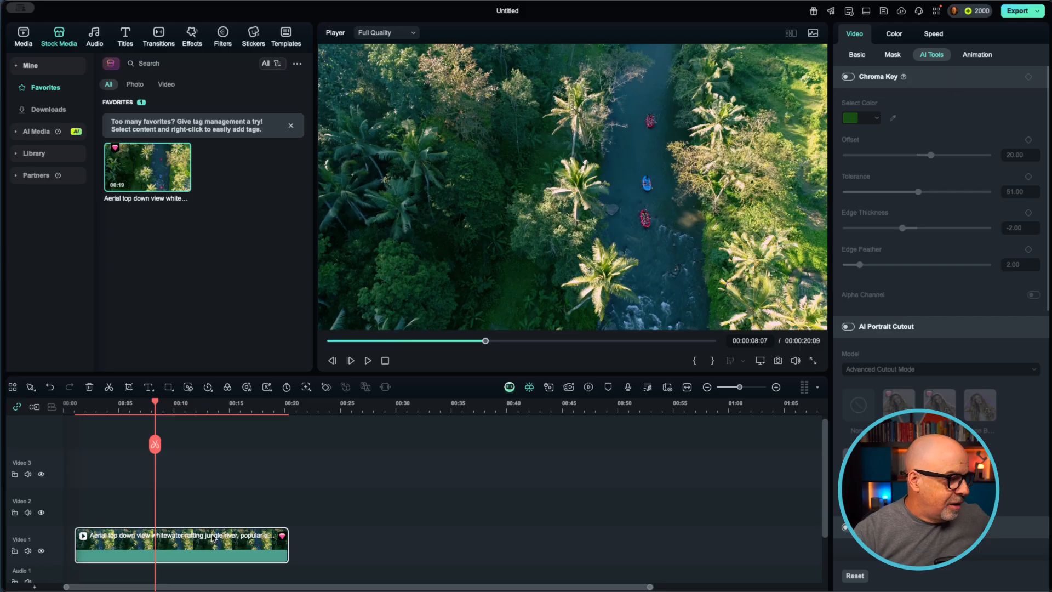
{"action": "left_click_drag", "start_coordinate": [212, 537], "coordinate": [201, 537]}
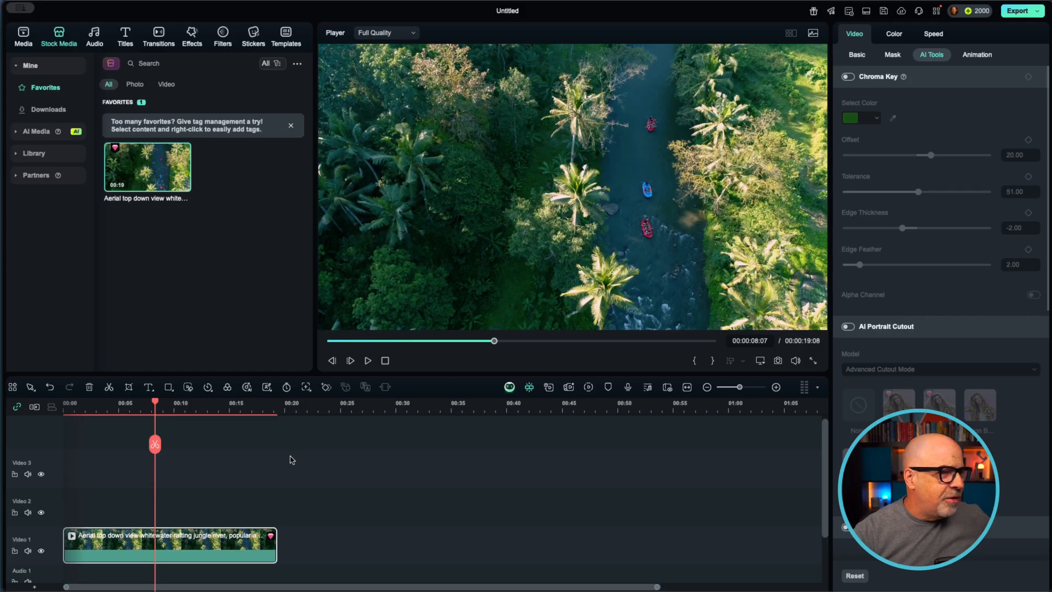
{"action": "left_click_drag", "start_coordinate": [493, 340], "coordinate": [330, 345]}
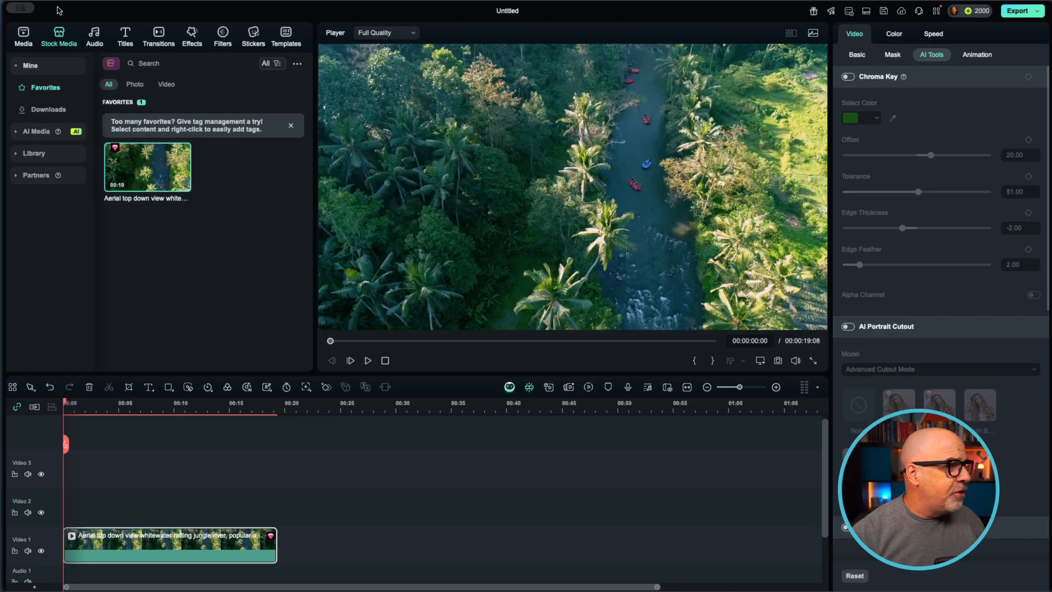
Browse the stock library's categories and show the Subscribe clips
{"action": "left_click", "coordinate": [16, 155]}
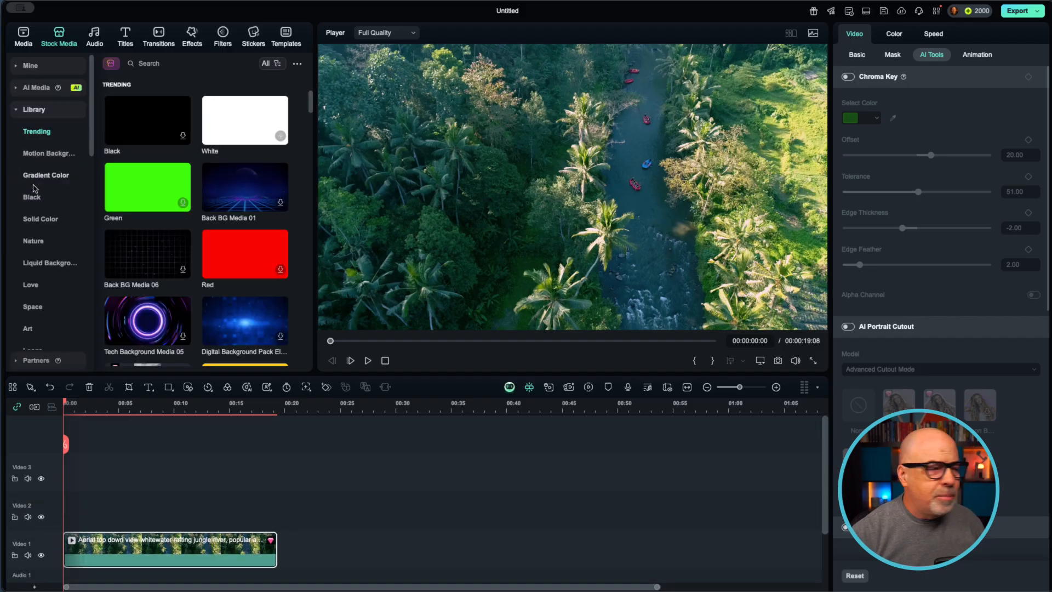
{"action": "left_click", "coordinate": [52, 196]}
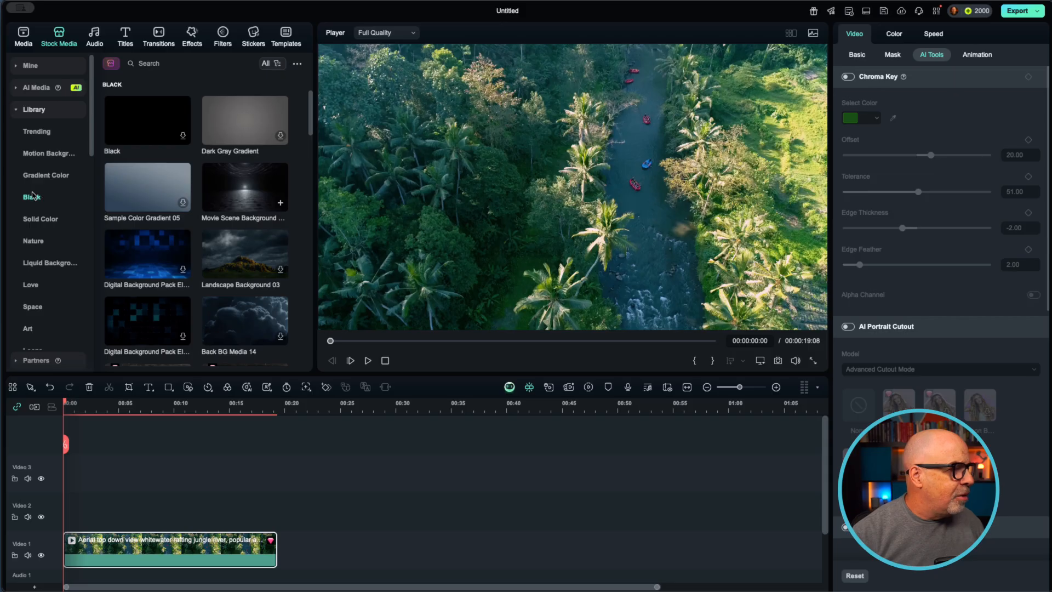
{"action": "scroll", "coordinate": [60, 197], "scroll_direction": "down", "scroll_amount": 10}
{"action": "scroll", "coordinate": [62, 198], "scroll_direction": "down", "scroll_amount": 3}
{"action": "scroll", "coordinate": [62, 198], "scroll_direction": "down", "scroll_amount": 1}
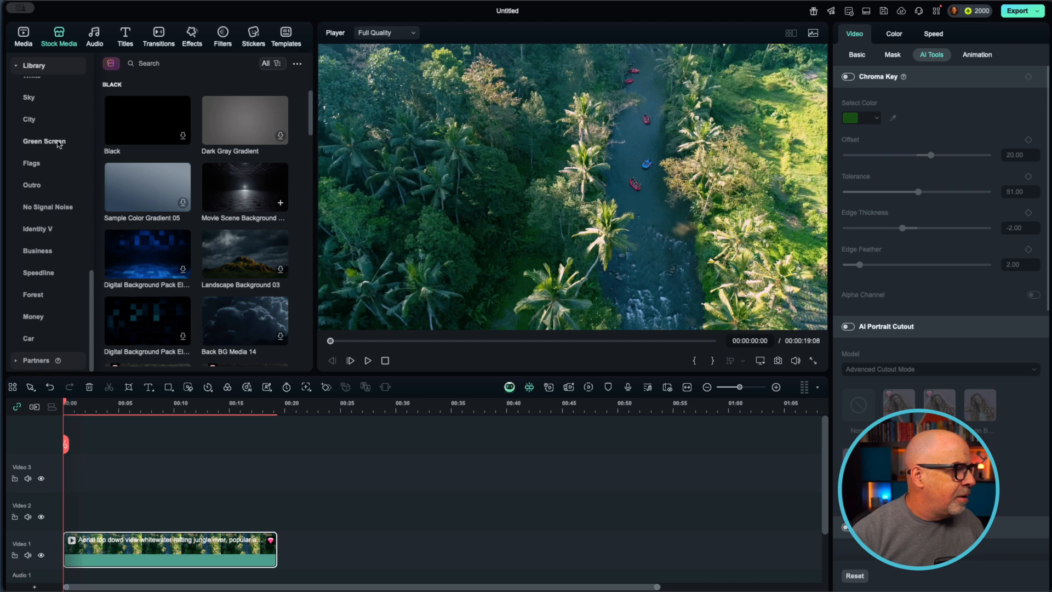
{"action": "scroll", "coordinate": [55, 164], "scroll_direction": "up", "scroll_amount": 7}
{"action": "scroll", "coordinate": [53, 183], "scroll_direction": "up", "scroll_amount": 2}
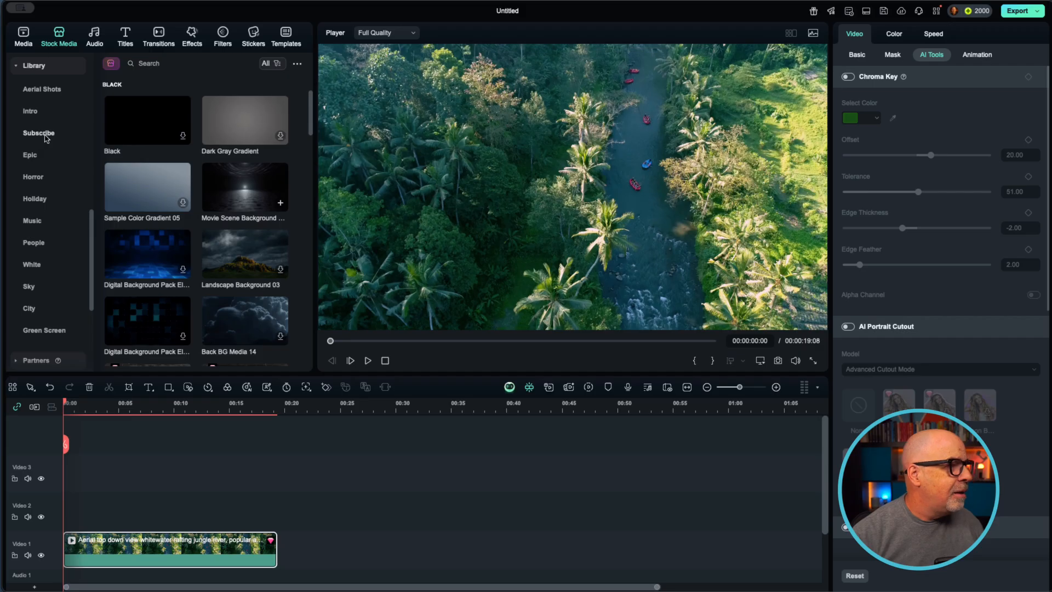
{"action": "left_click", "coordinate": [46, 137]}
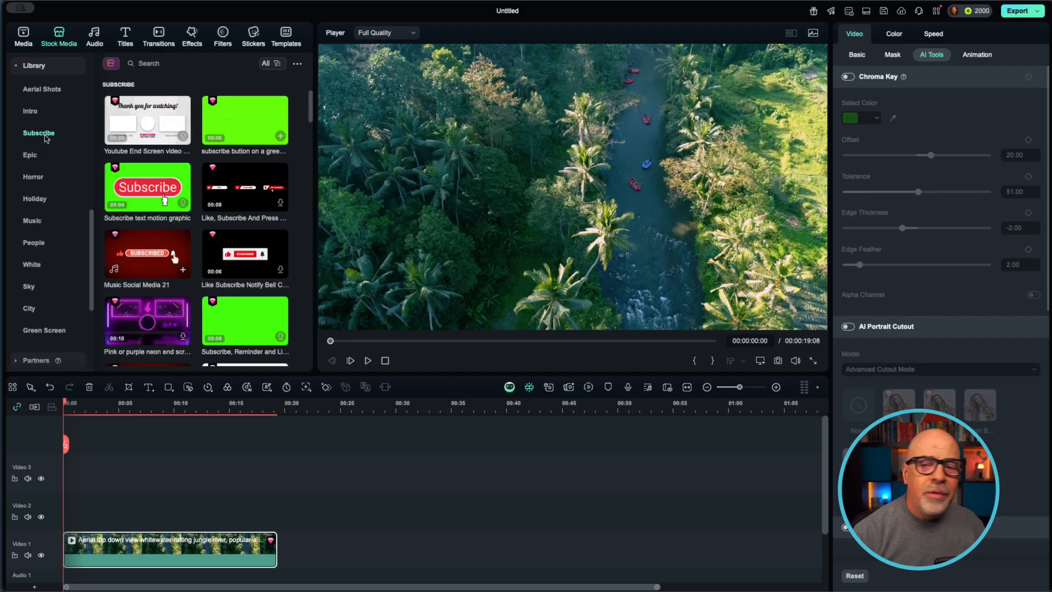
Place the green-screen subscribe button clip on Video 2 at about 6 seconds, keeping the project settings at 1920x1080 25fps
{"action": "mouse_move", "coordinate": [147, 200]}
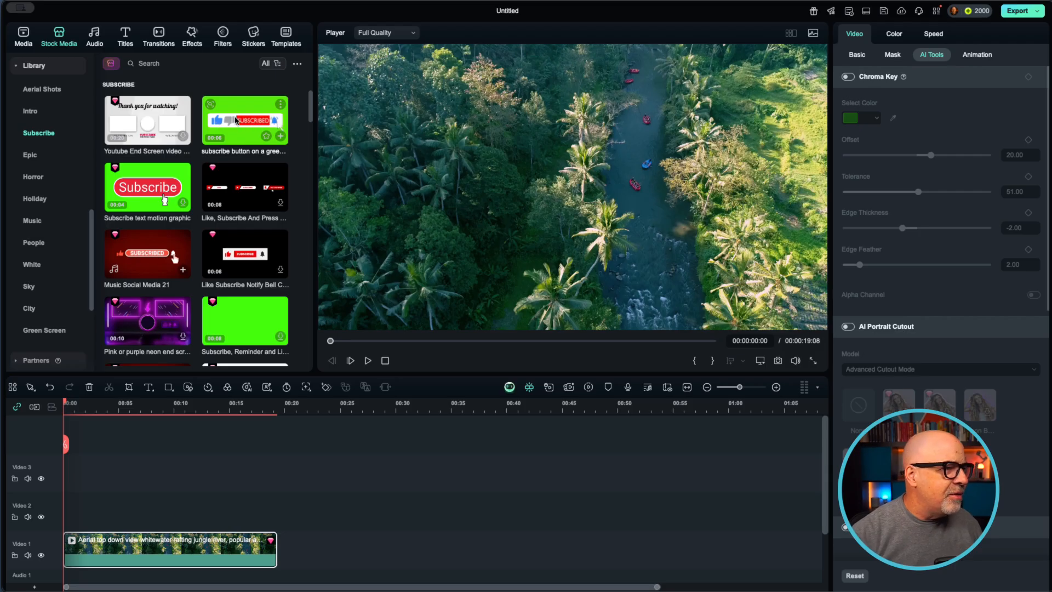
{"action": "left_click_drag", "start_coordinate": [235, 125], "coordinate": [129, 510]}
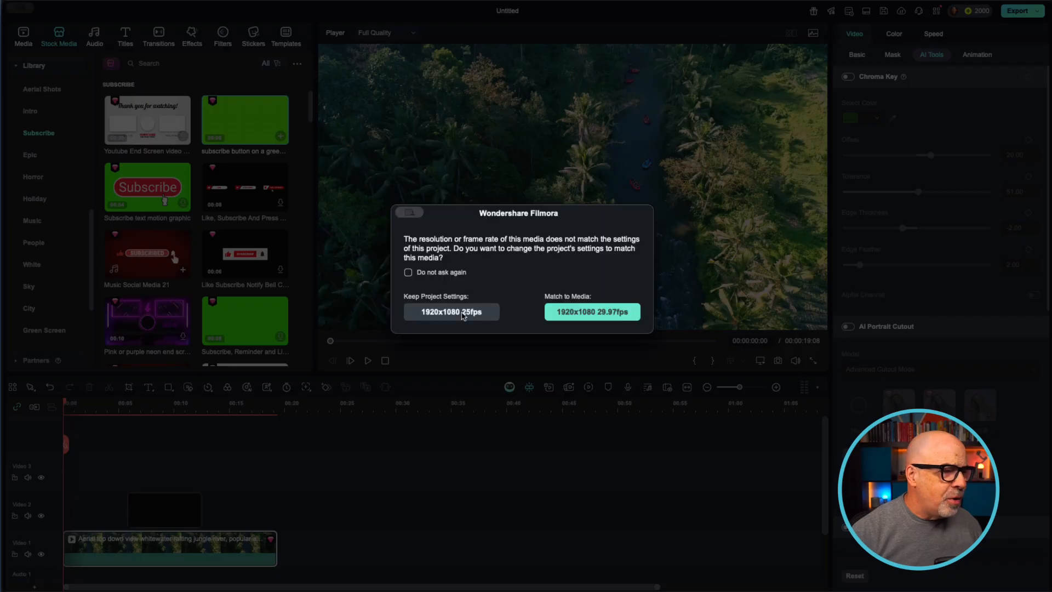
{"action": "left_click", "coordinate": [470, 317]}
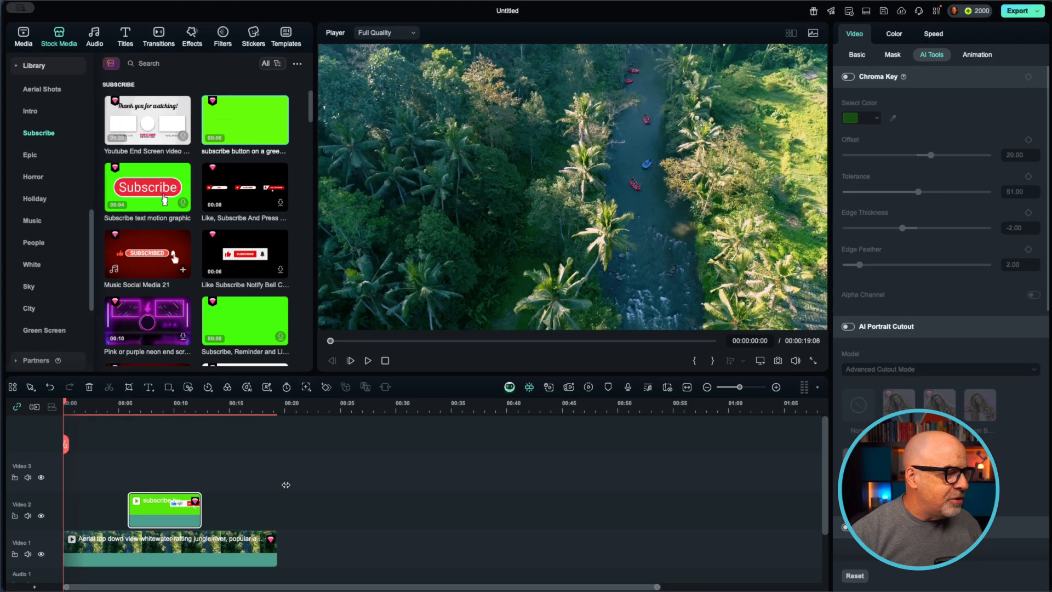
Play into the subscribe animation, scale the overlay to about 34%, and place it bottom centre at X 0, Y about -410 px
{"action": "left_click", "coordinate": [368, 361]}
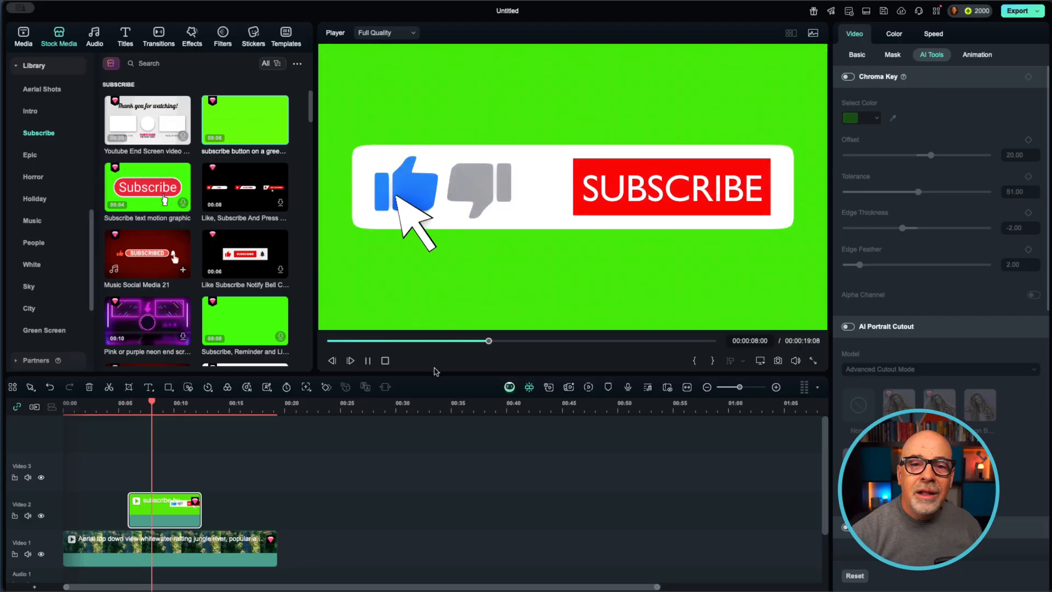
{"action": "left_click", "coordinate": [369, 362]}
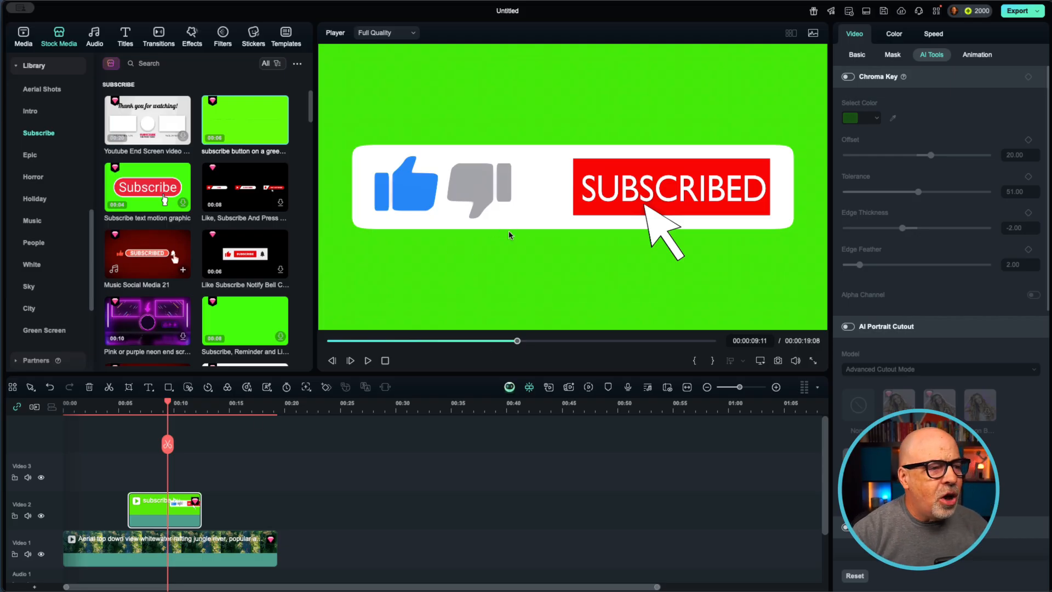
{"action": "left_click", "coordinate": [532, 250]}
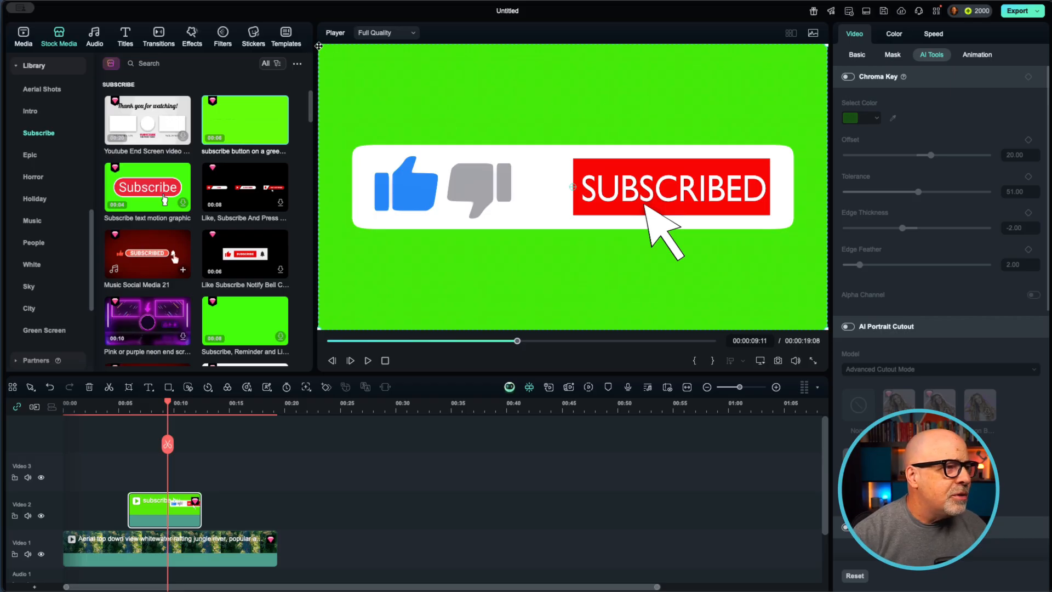
{"action": "left_click_drag", "start_coordinate": [317, 45], "coordinate": [459, 141]}
{"action": "left_click_drag", "start_coordinate": [545, 159], "coordinate": [549, 269]}
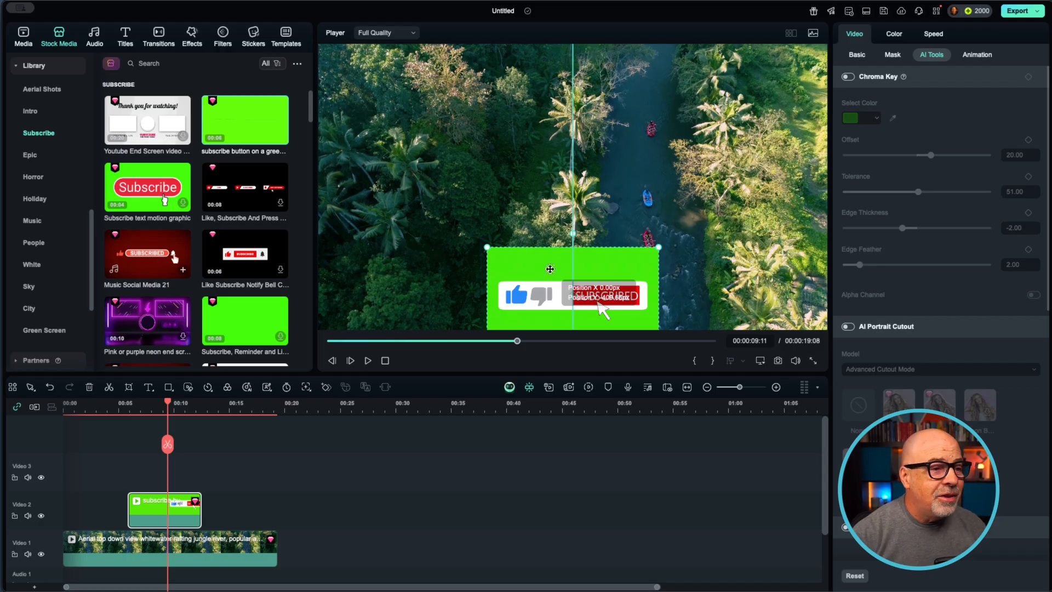
{"action": "left_click_drag", "start_coordinate": [550, 269], "coordinate": [550, 269]}
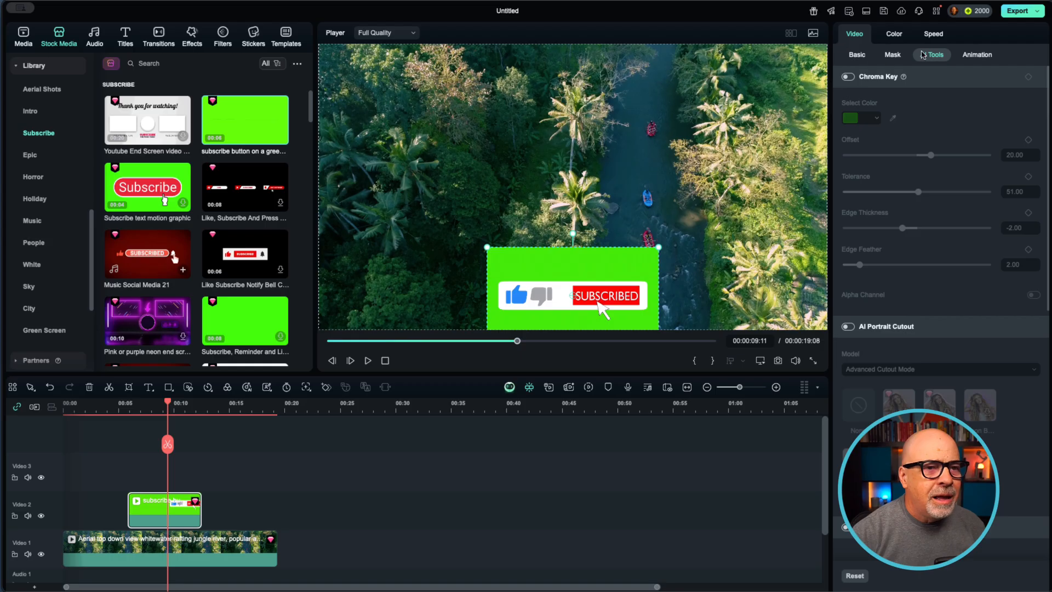
Enable Chroma Key on the subscribe clip to remove its green background
{"action": "left_click", "coordinate": [858, 55]}
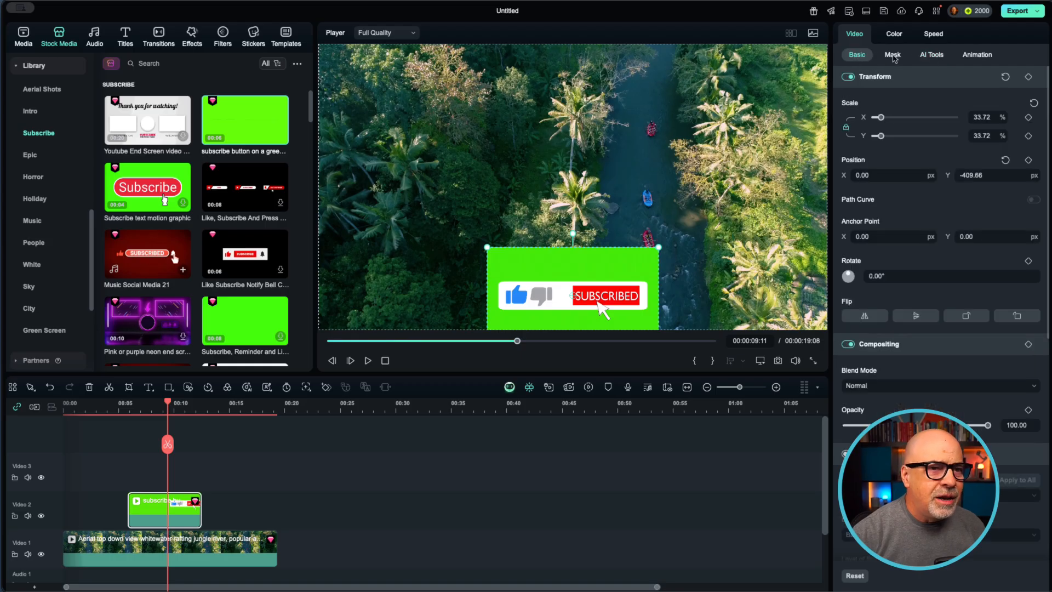
{"action": "left_click", "coordinate": [892, 54]}
{"action": "left_click", "coordinate": [929, 57]}
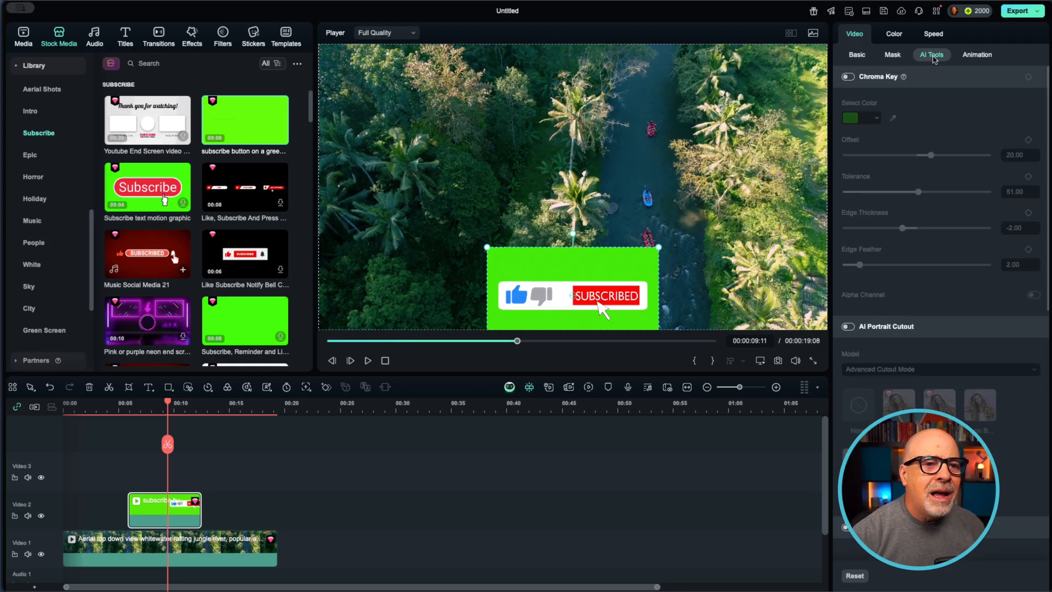
{"action": "left_click", "coordinate": [849, 77]}
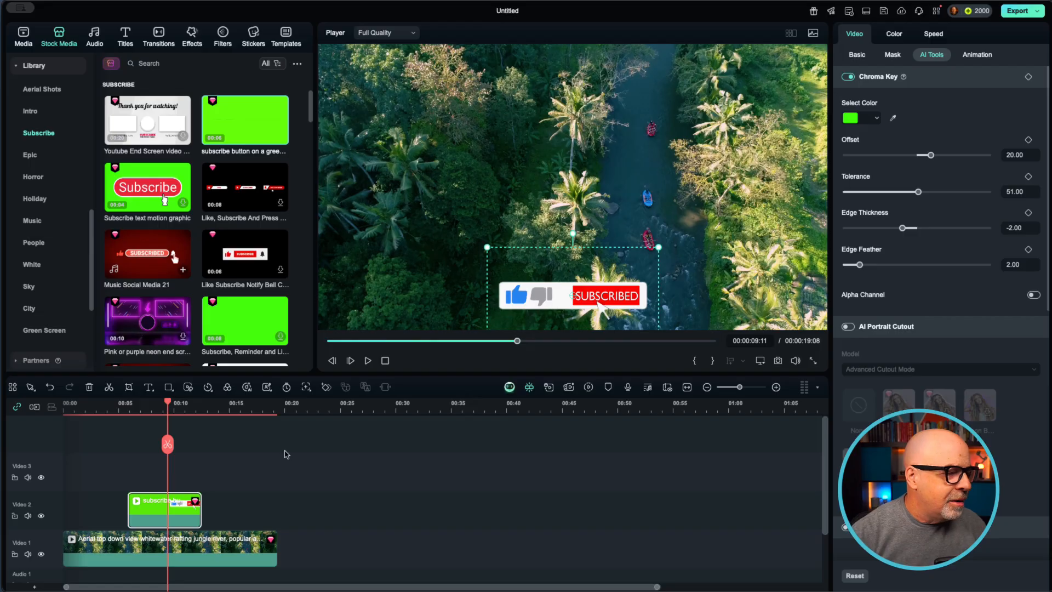
Play the composite from the start, and replay the part with the keyed subscribe button over the rafting footage
{"action": "left_click", "coordinate": [246, 447]}
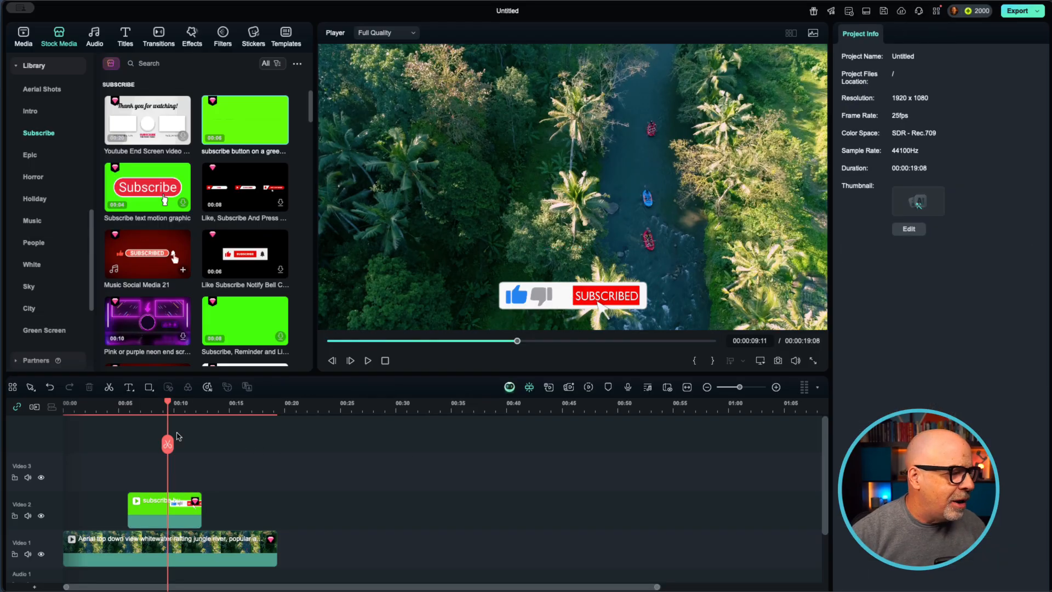
{"action": "left_click_drag", "start_coordinate": [168, 403], "coordinate": [61, 411]}
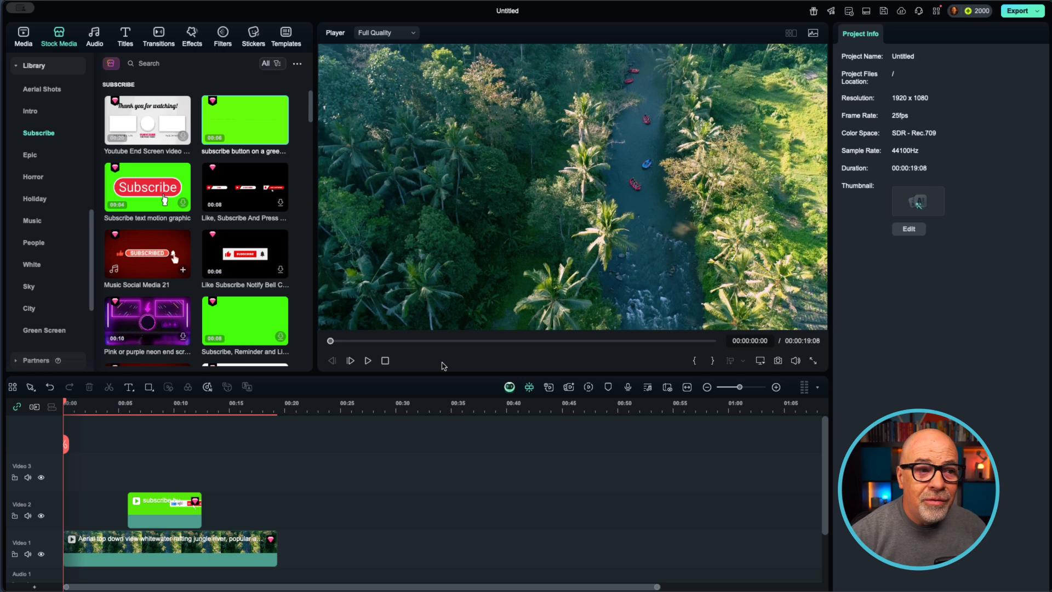
{"action": "left_click", "coordinate": [368, 361]}
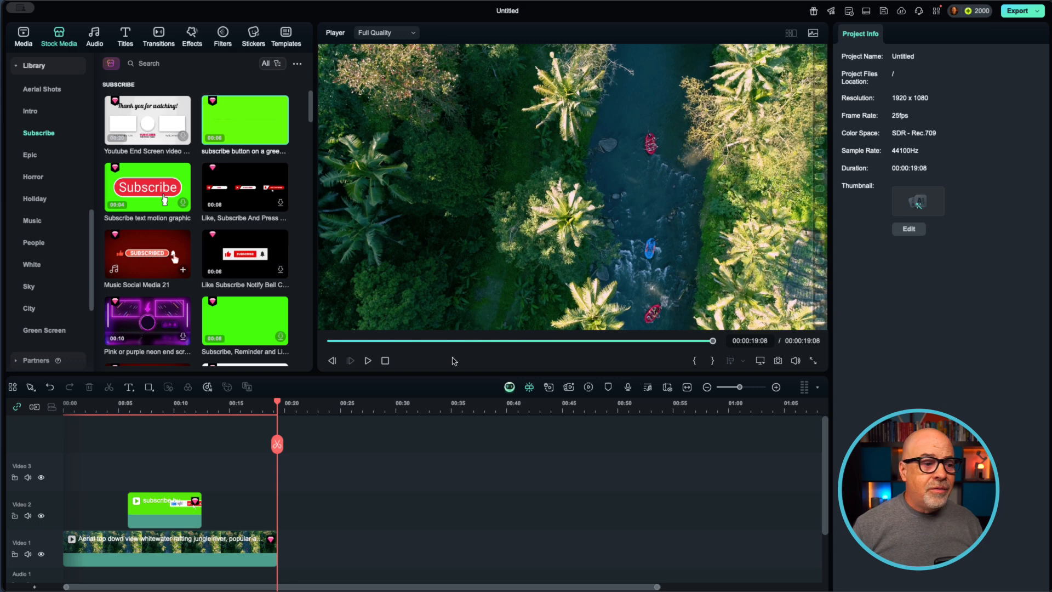
{"action": "left_click_drag", "start_coordinate": [276, 404], "coordinate": [124, 410]}
{"action": "left_click", "coordinate": [368, 360]}
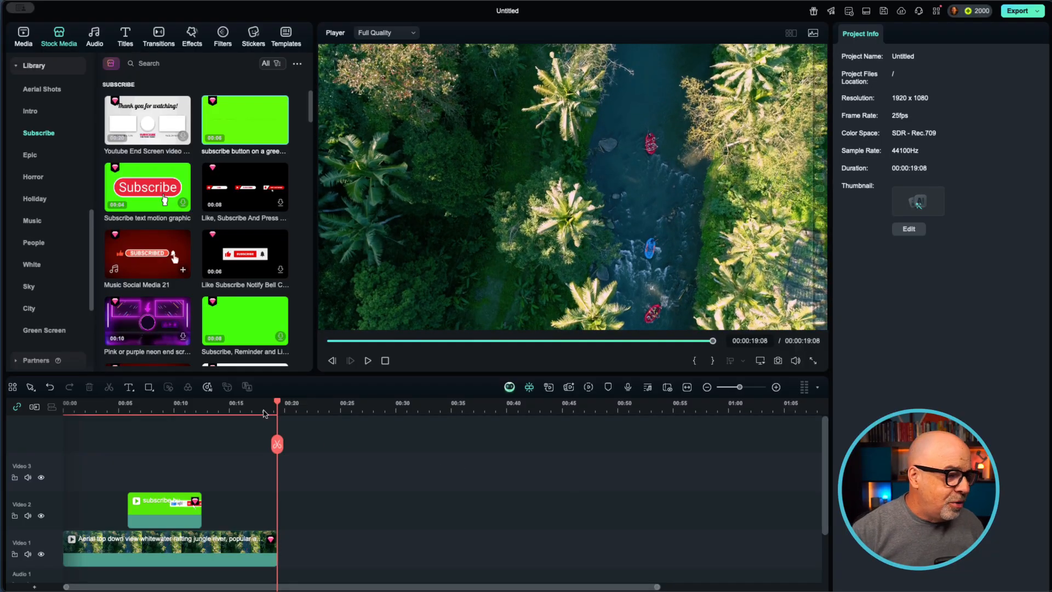
Position the playhead at 00:00:07:15 and select the subscribe clip on Video 2
{"action": "left_click_drag", "start_coordinate": [277, 401], "coordinate": [147, 402]}
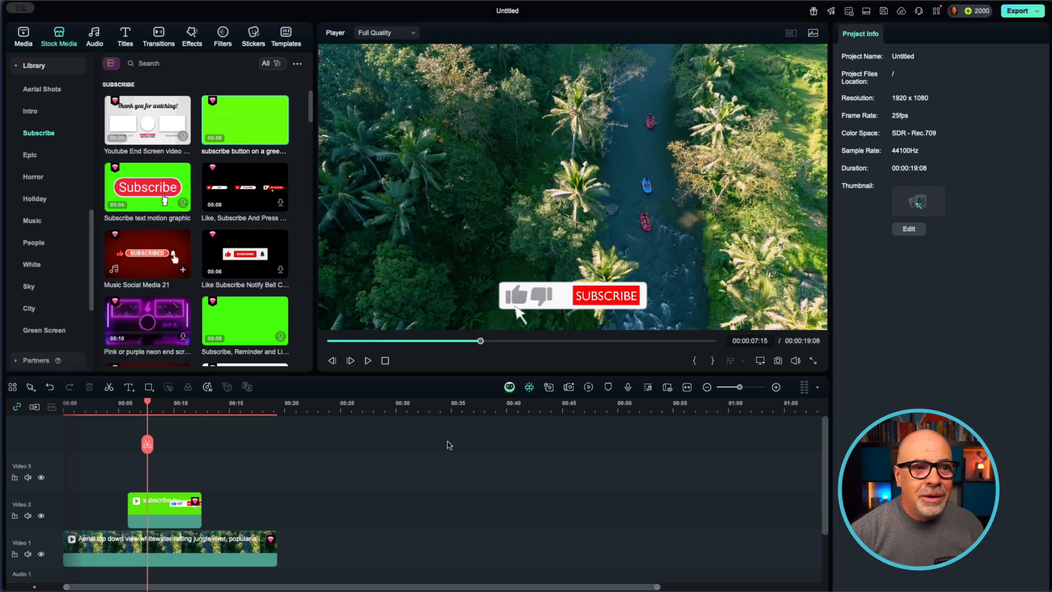
{"action": "left_click", "coordinate": [162, 517]}
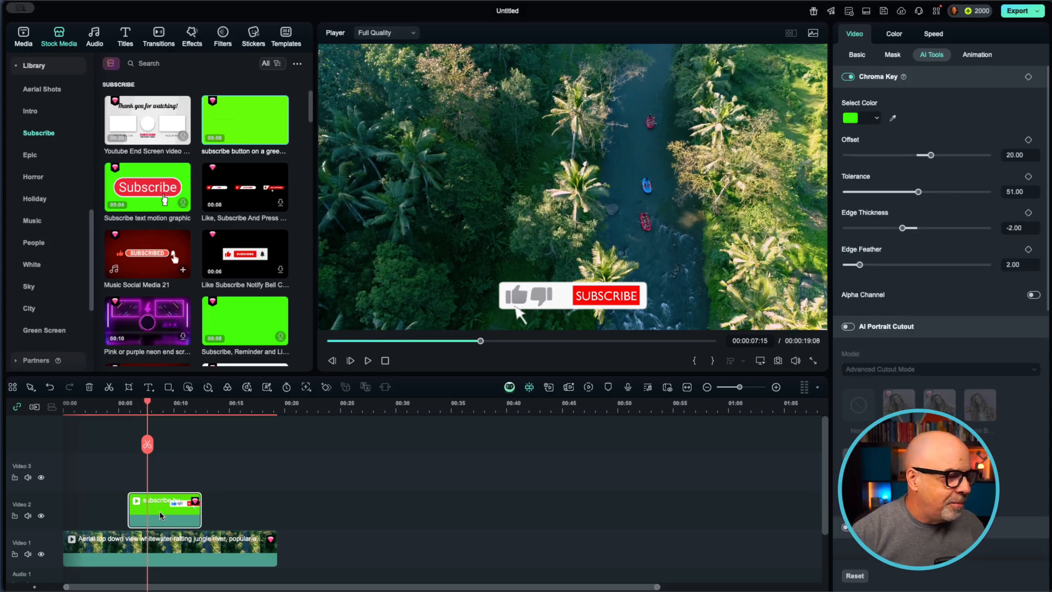